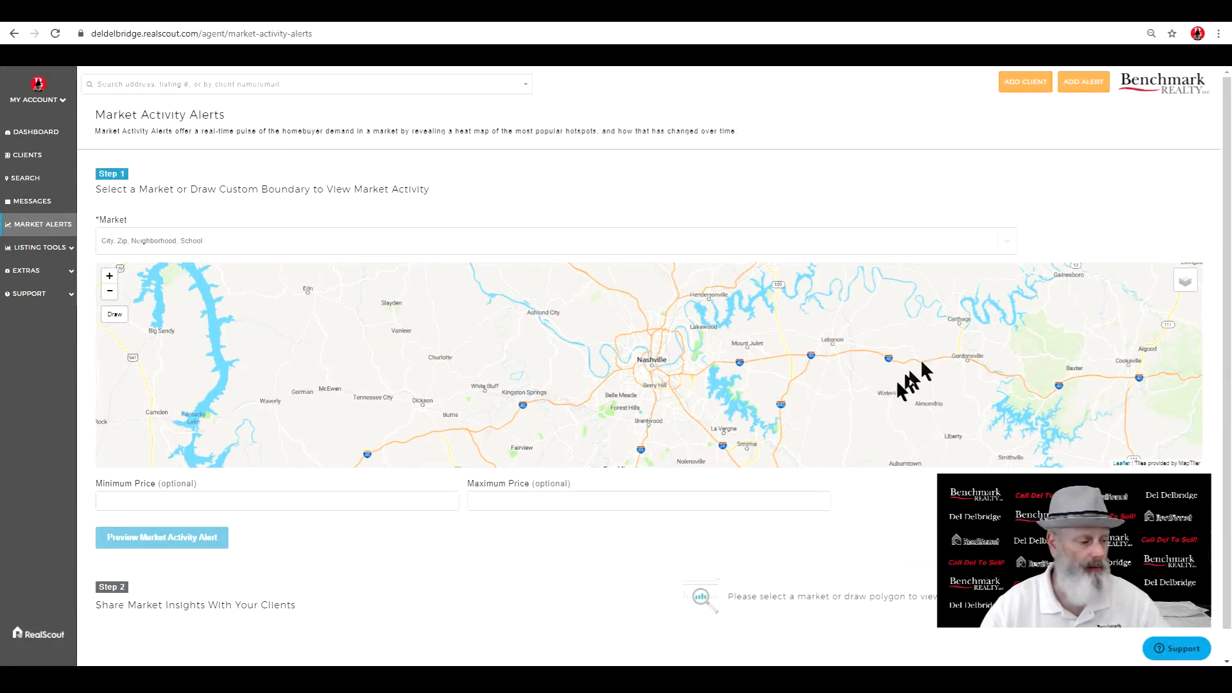
Step: Pan and zoom the alert map until Murfreesboro is centered in close view
left_click_drag(884, 400, 780, 280)
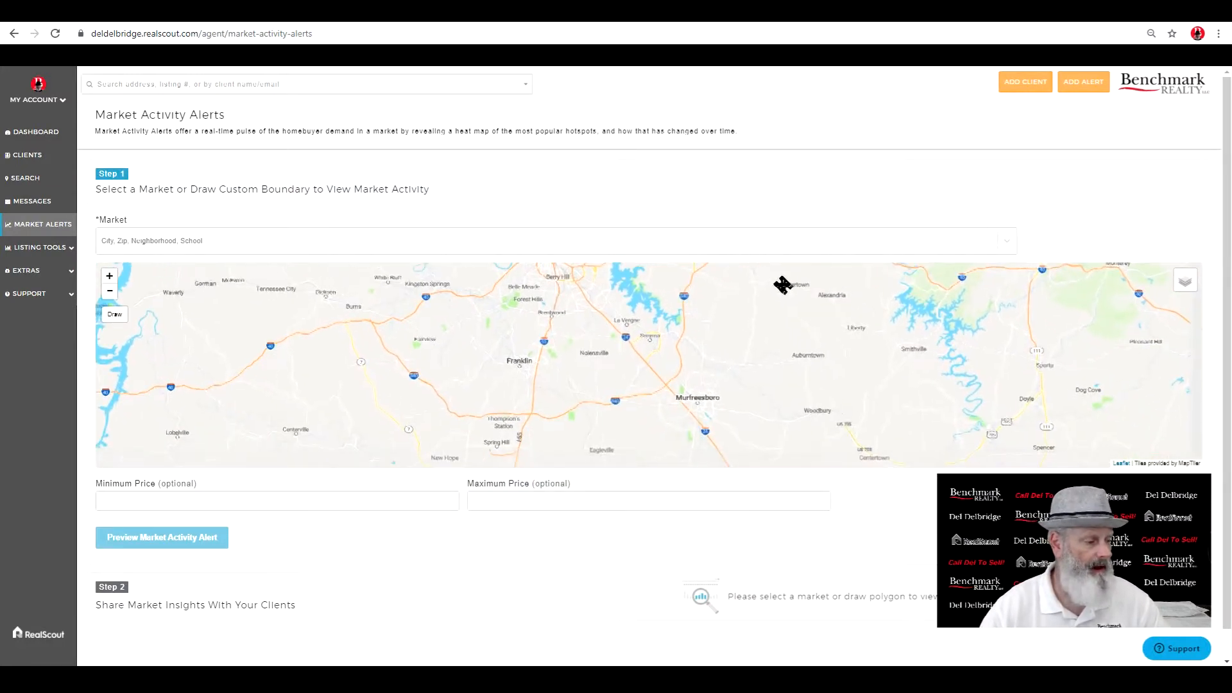
mouse_move(838, 394)
left_mouse_down()
mouse_move(787, 340)
mouse_move(762, 352)
left_mouse_up()
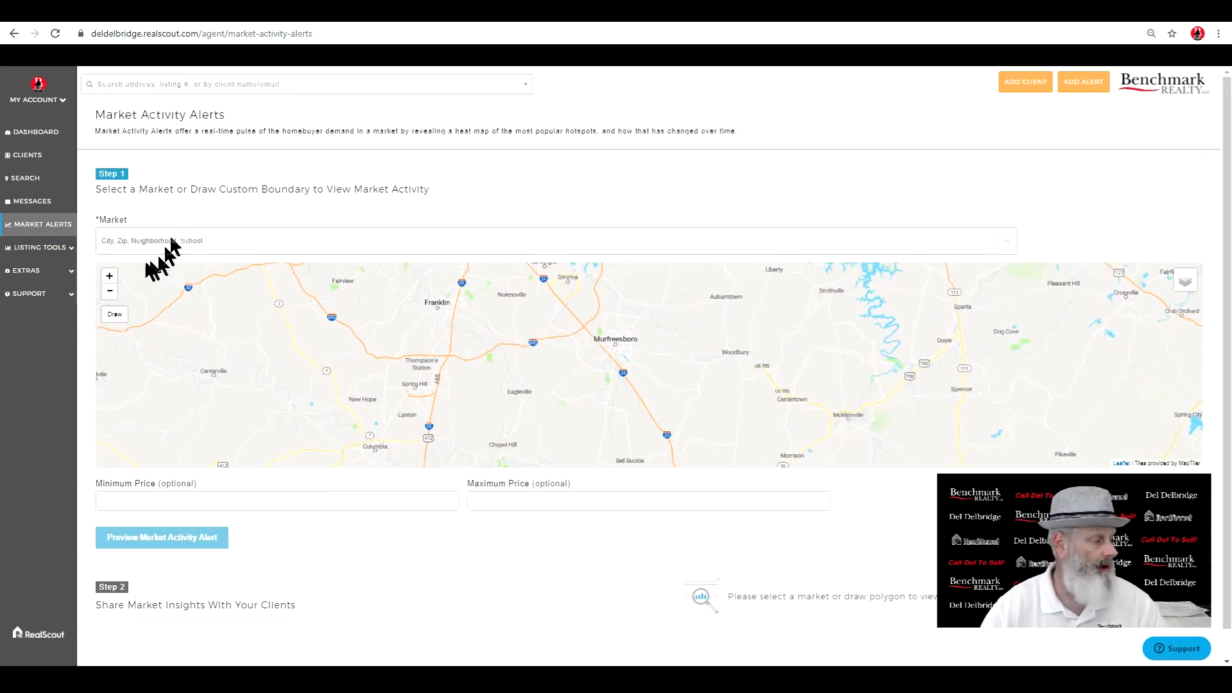
left_click(108, 277)
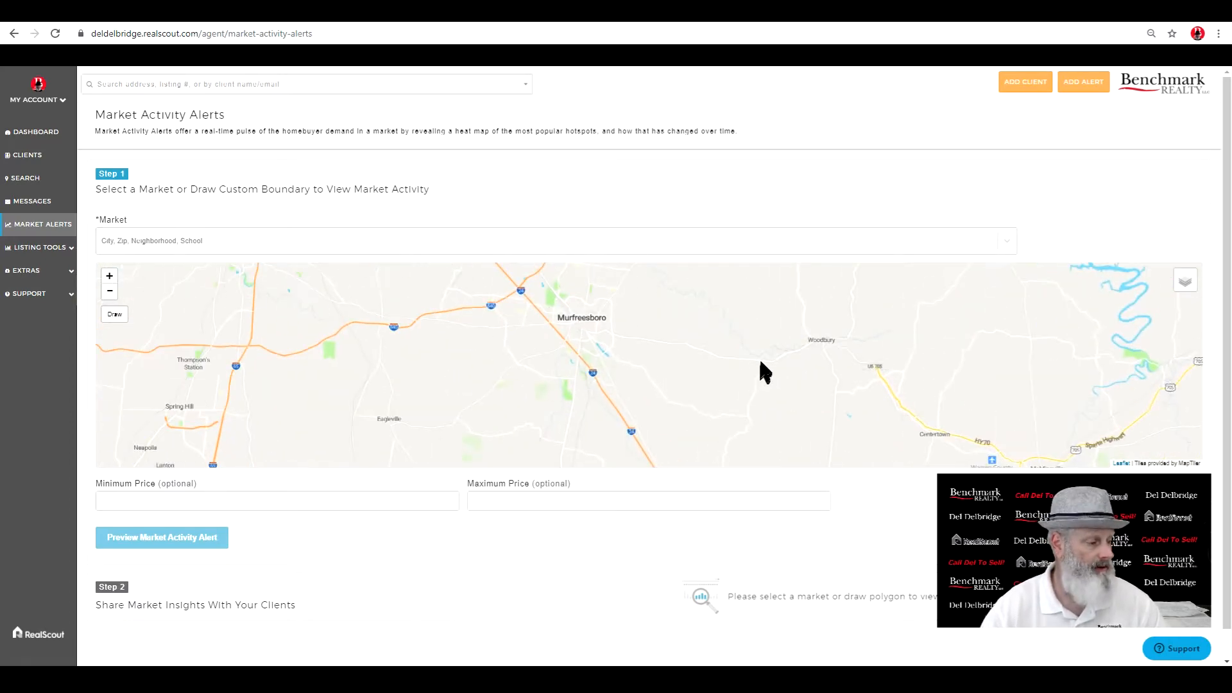
left_click_drag(758, 356, 777, 412)
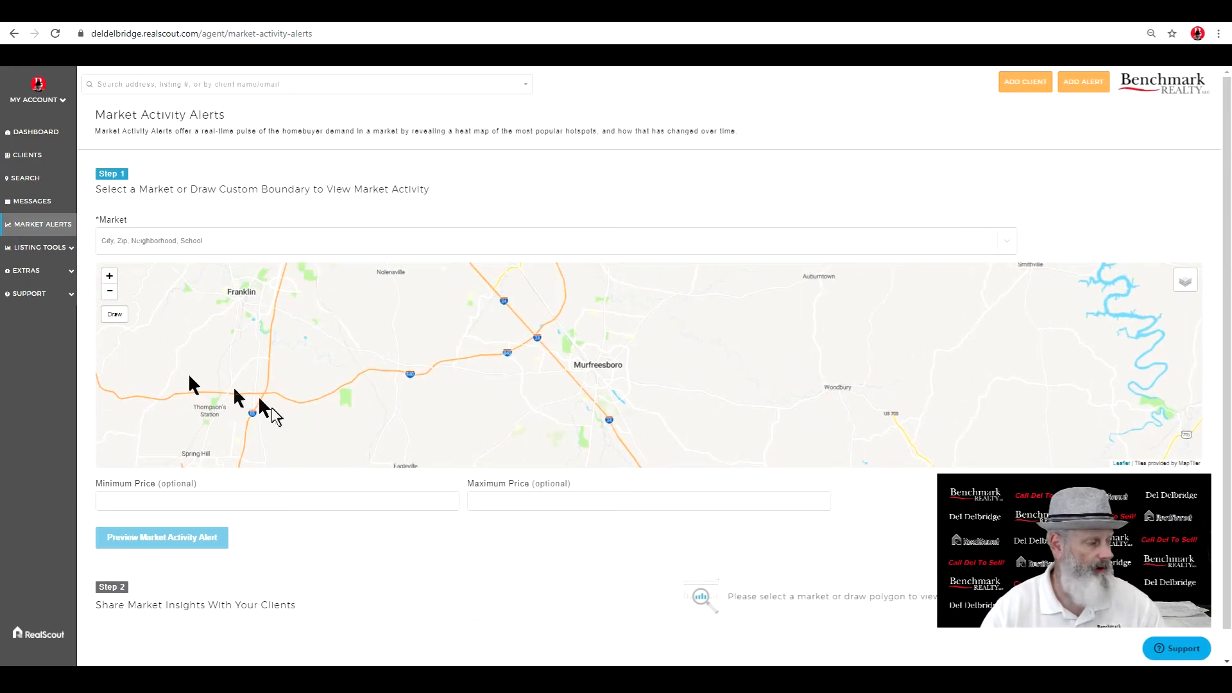
Step: Draw a closed four-corner custom boundary (north, west, south, east) around Murfreesboro
left_click(115, 312)
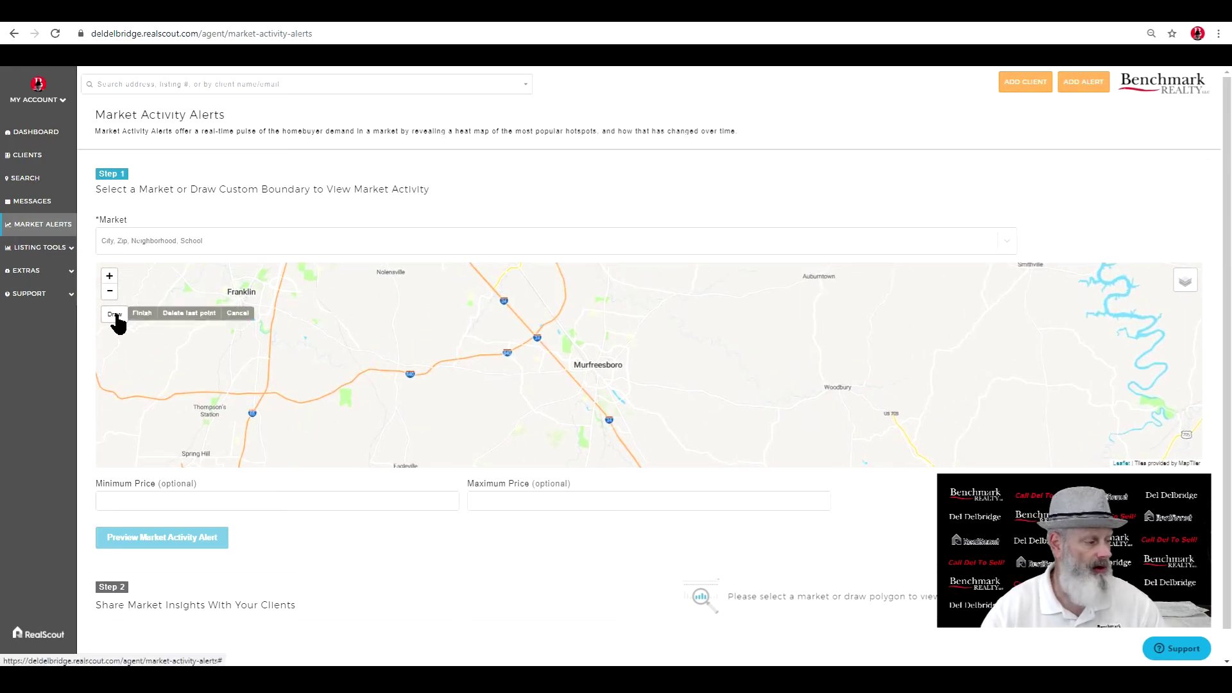
left_click(588, 318)
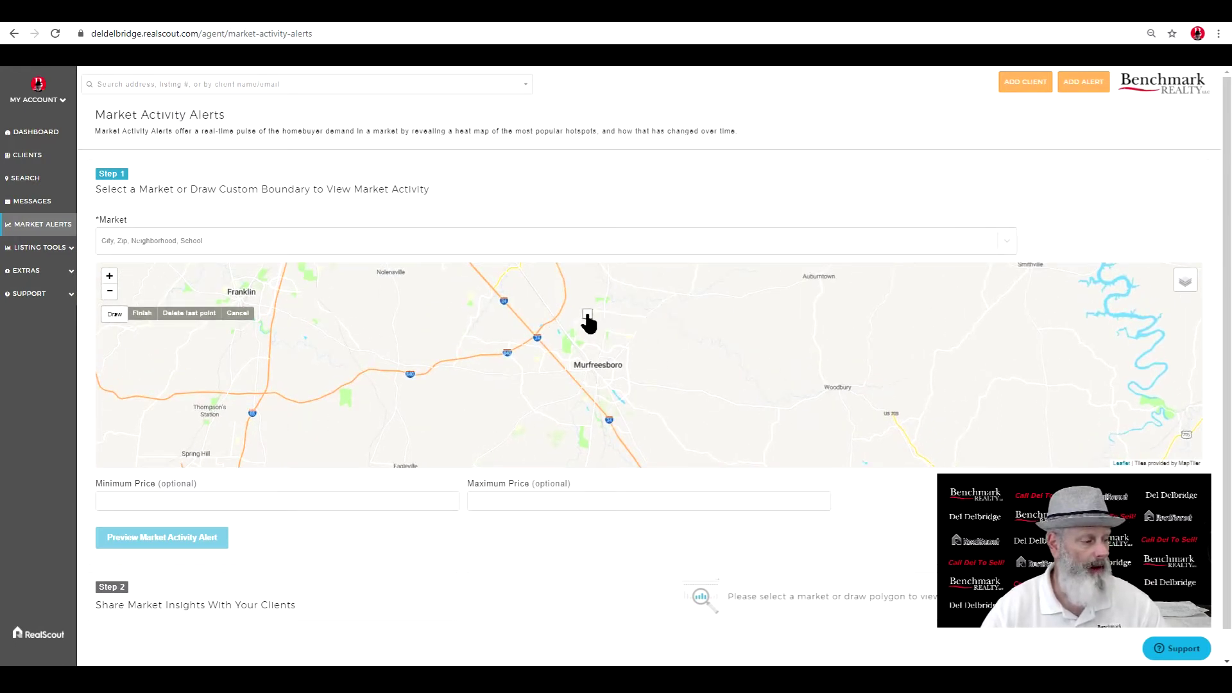
left_click(502, 381)
left_click(576, 463)
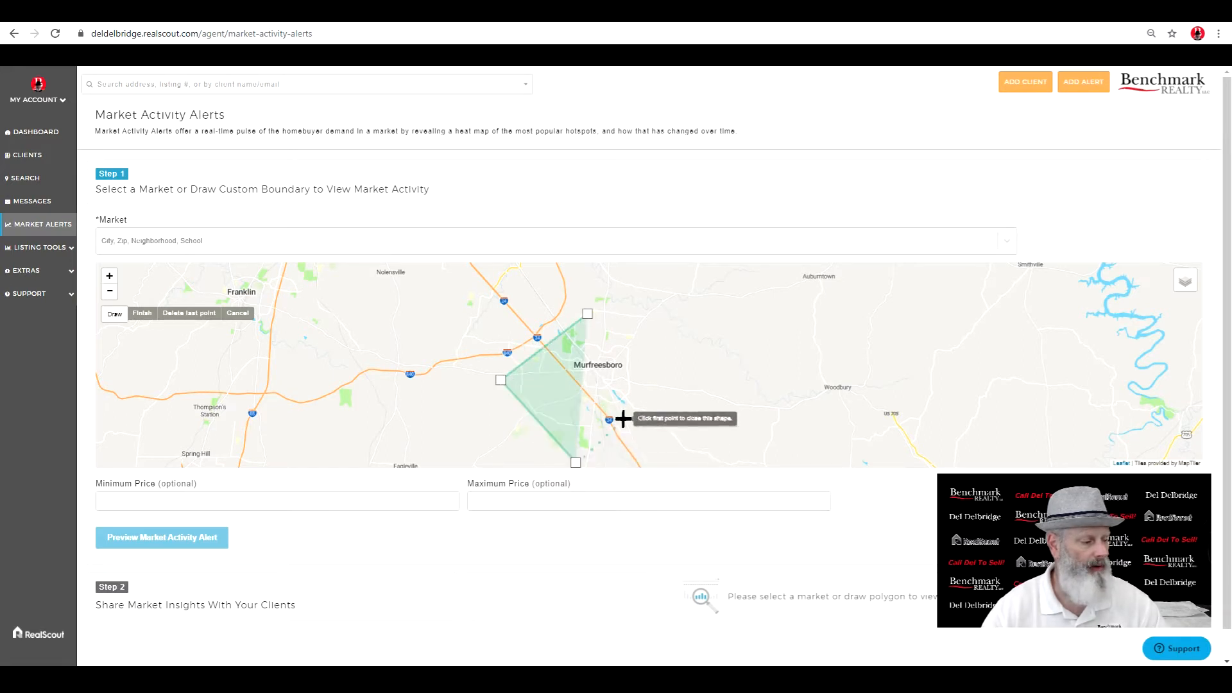
left_click(655, 400)
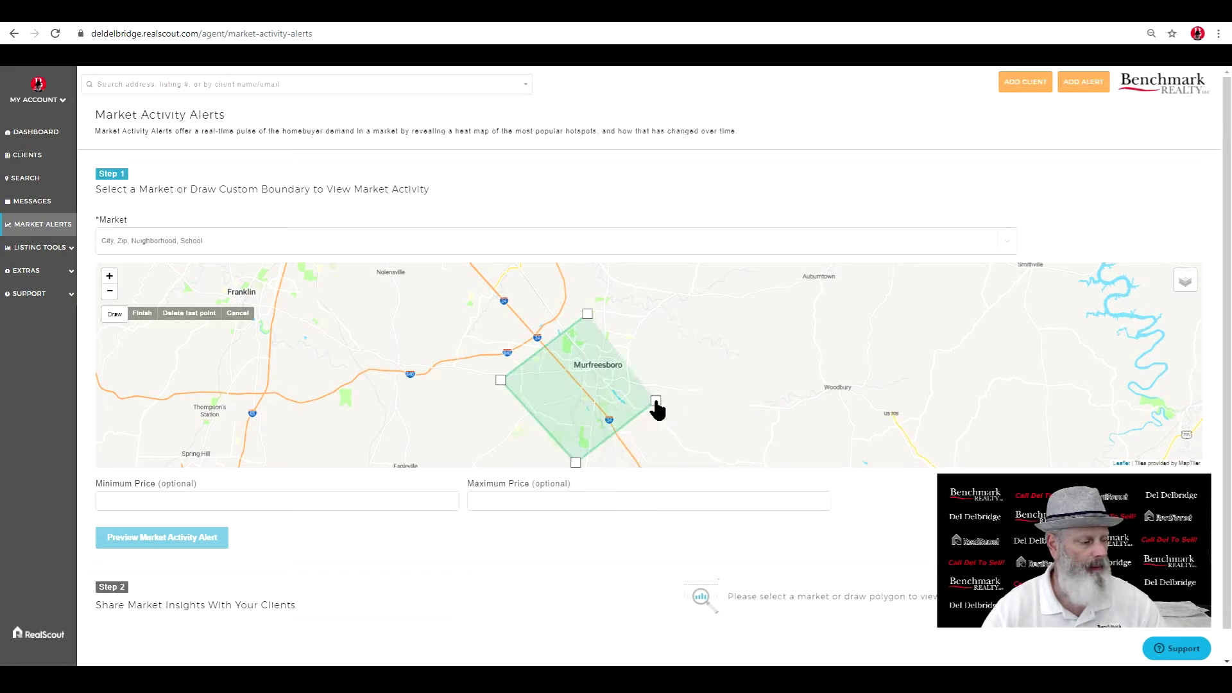
left_click(588, 318)
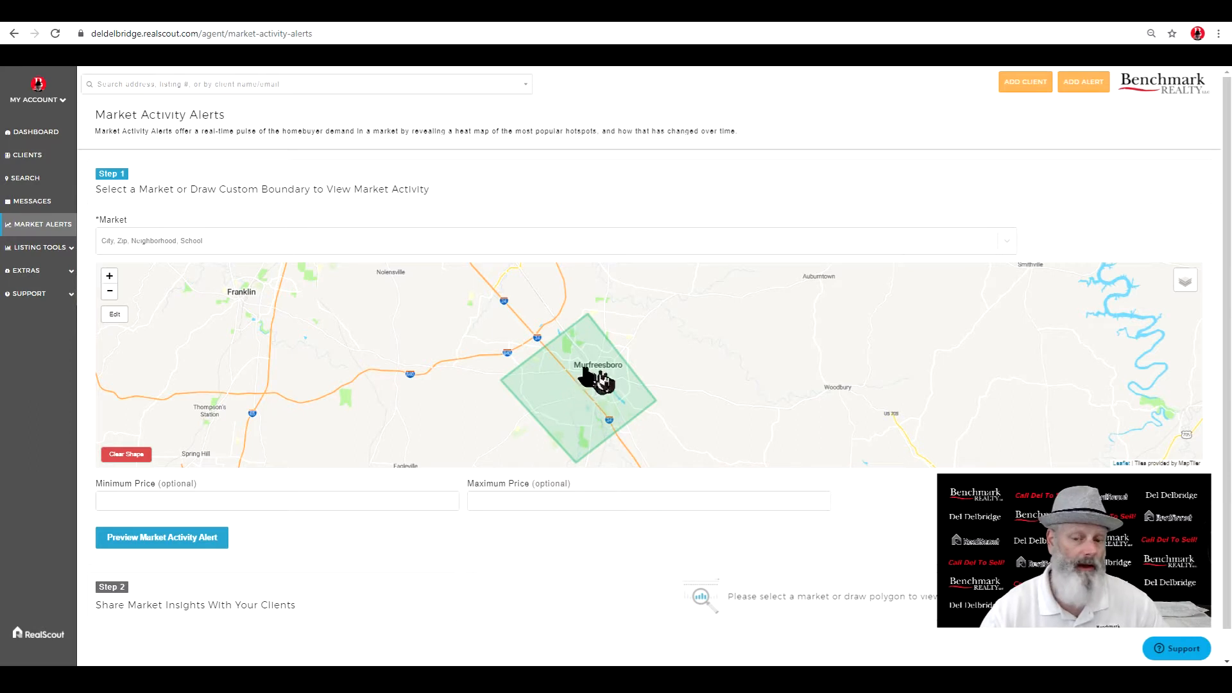
Step: Set the alert price range to $200,000–$450,000 and preview market activity for the polygon
left_click(193, 502)
type("$200,000")
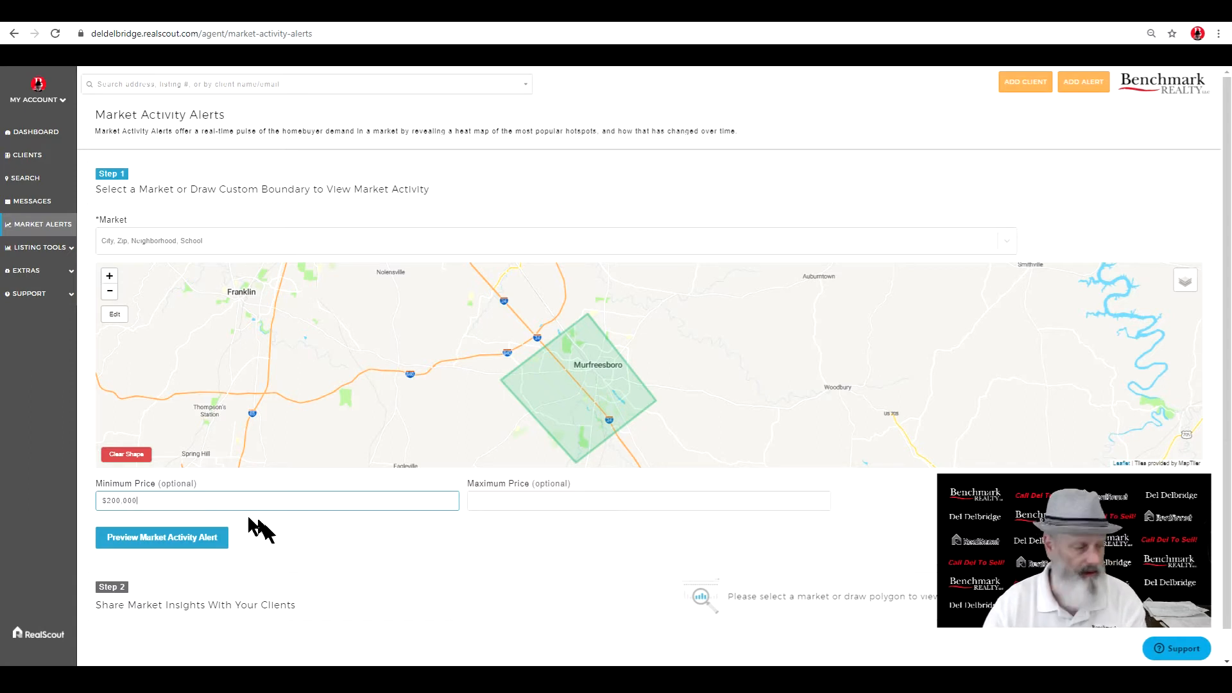
left_click(517, 501)
type("$45")
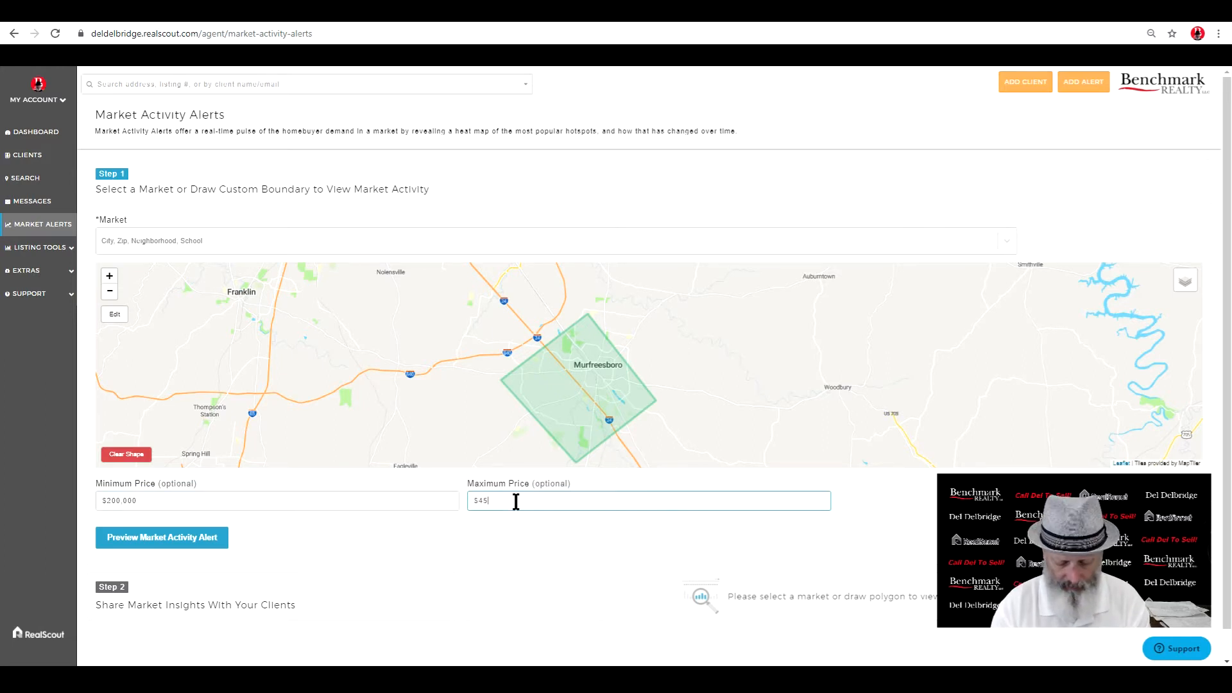
type("0")
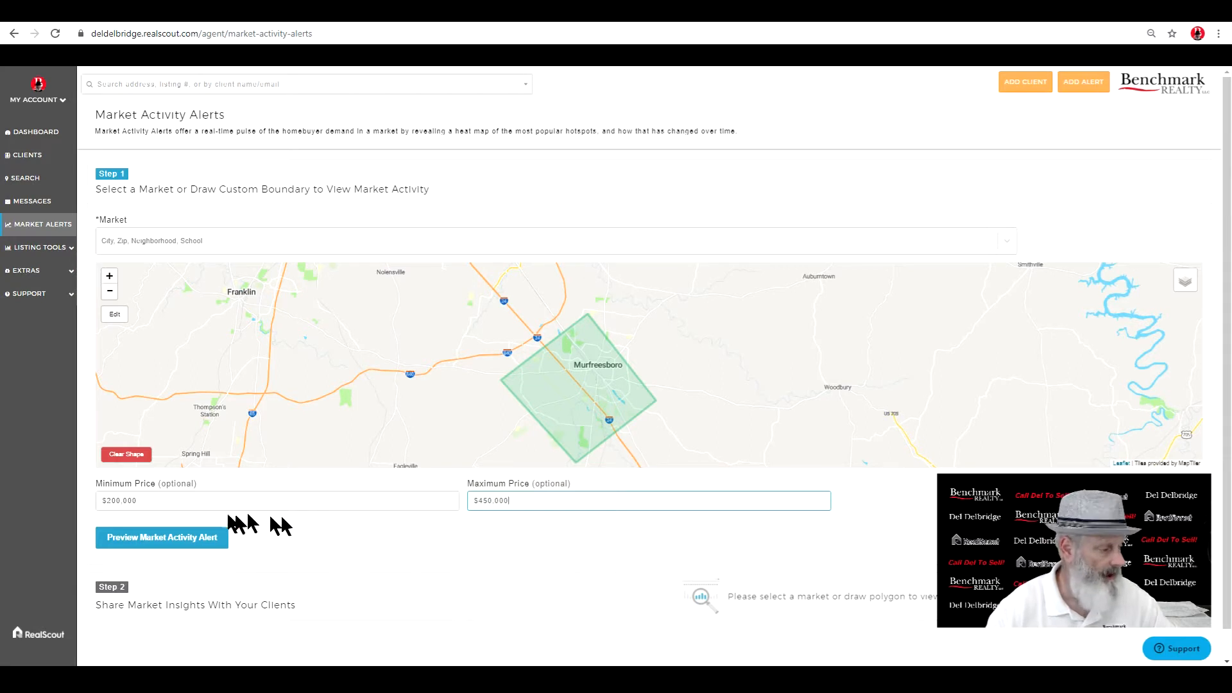
left_click(182, 539)
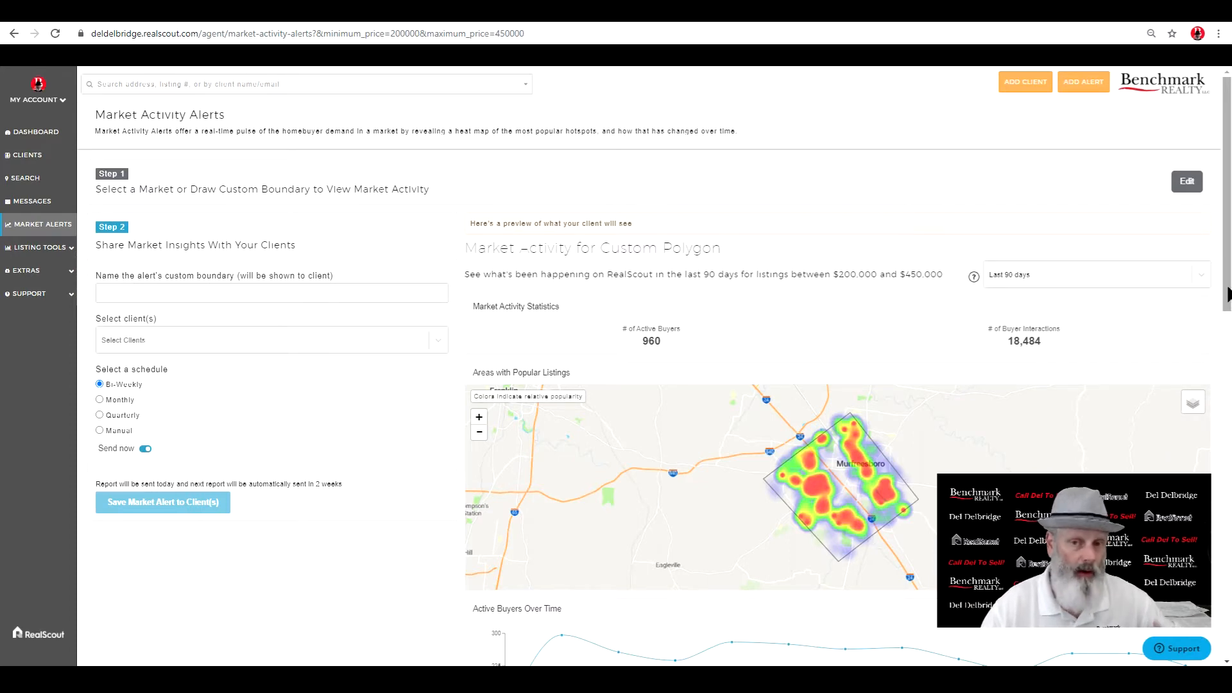
left_click_drag(1227, 294, 1228, 408)
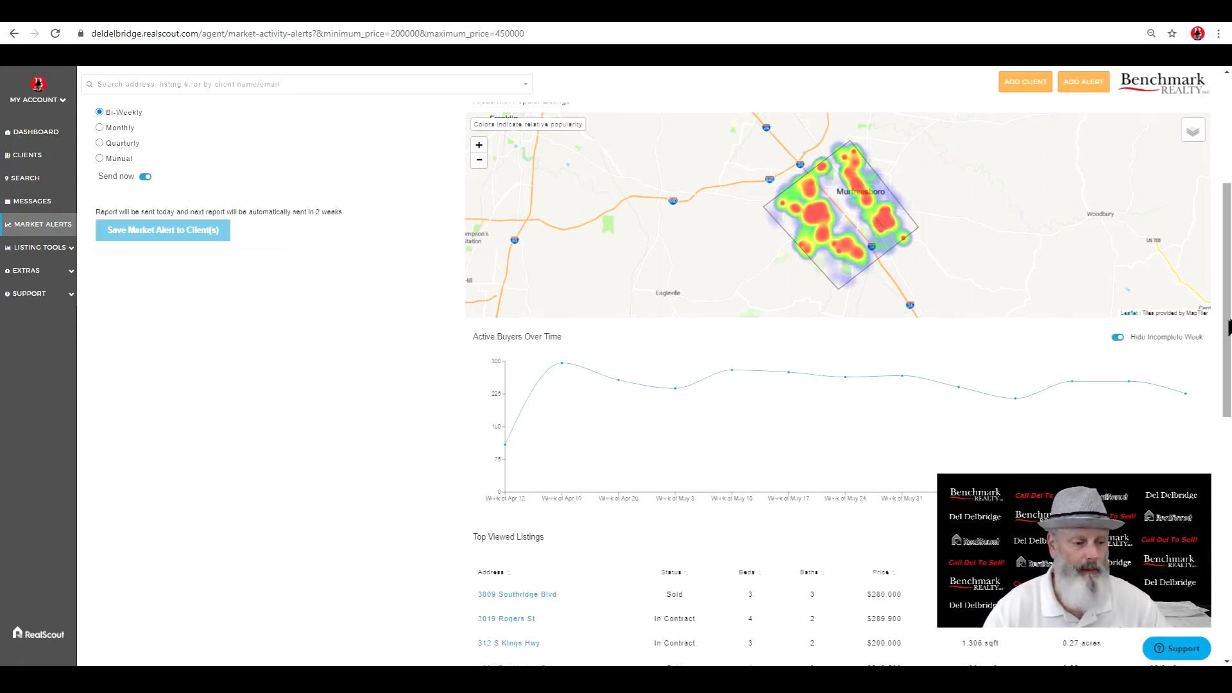
left_click_drag(1227, 328, 1228, 424)
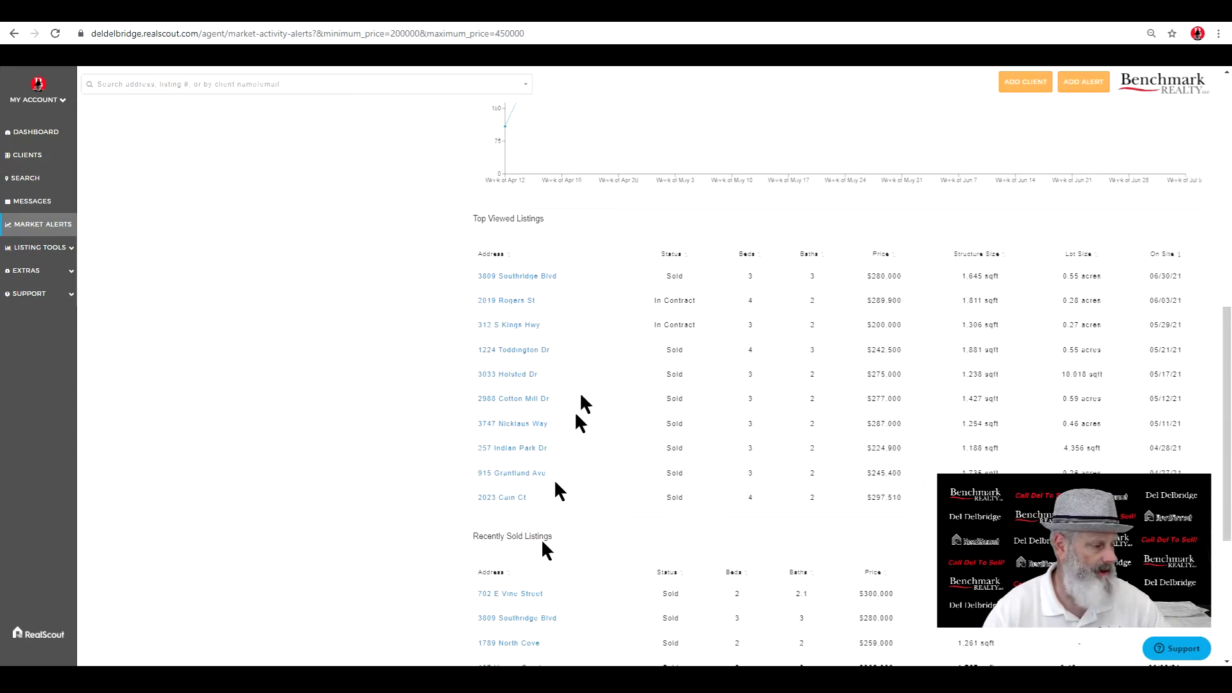
left_click_drag(558, 276, 476, 276)
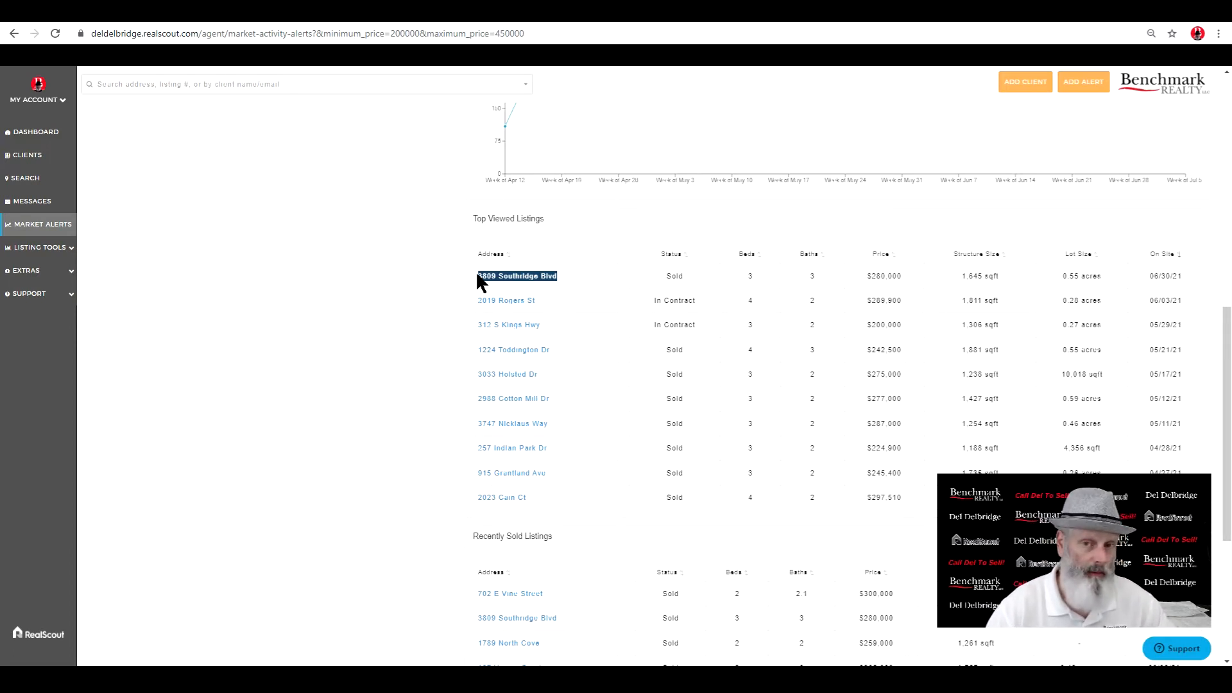
left_click(43, 248)
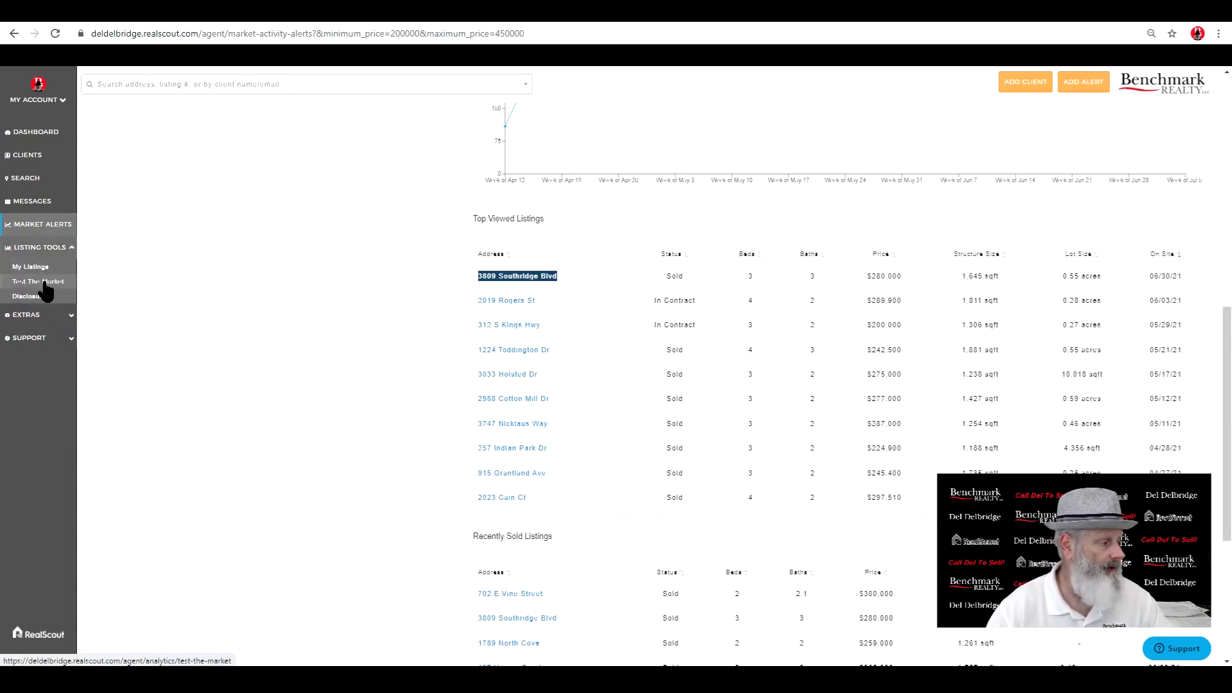
left_click(39, 282)
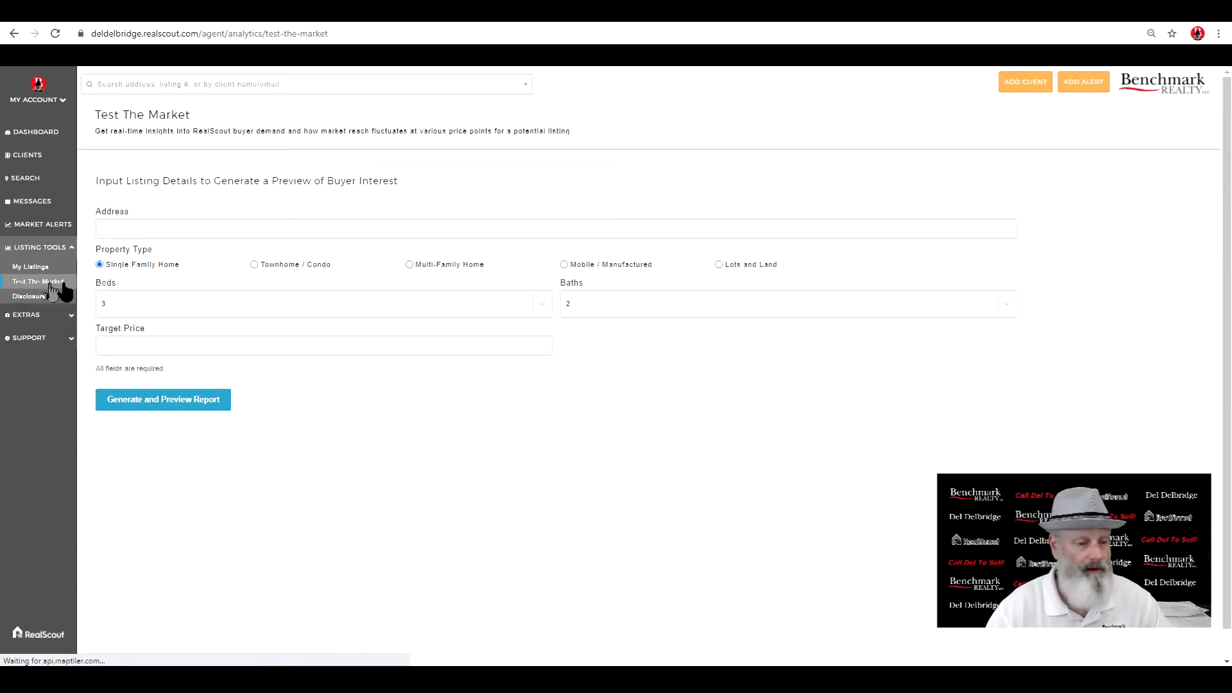
left_click(214, 229)
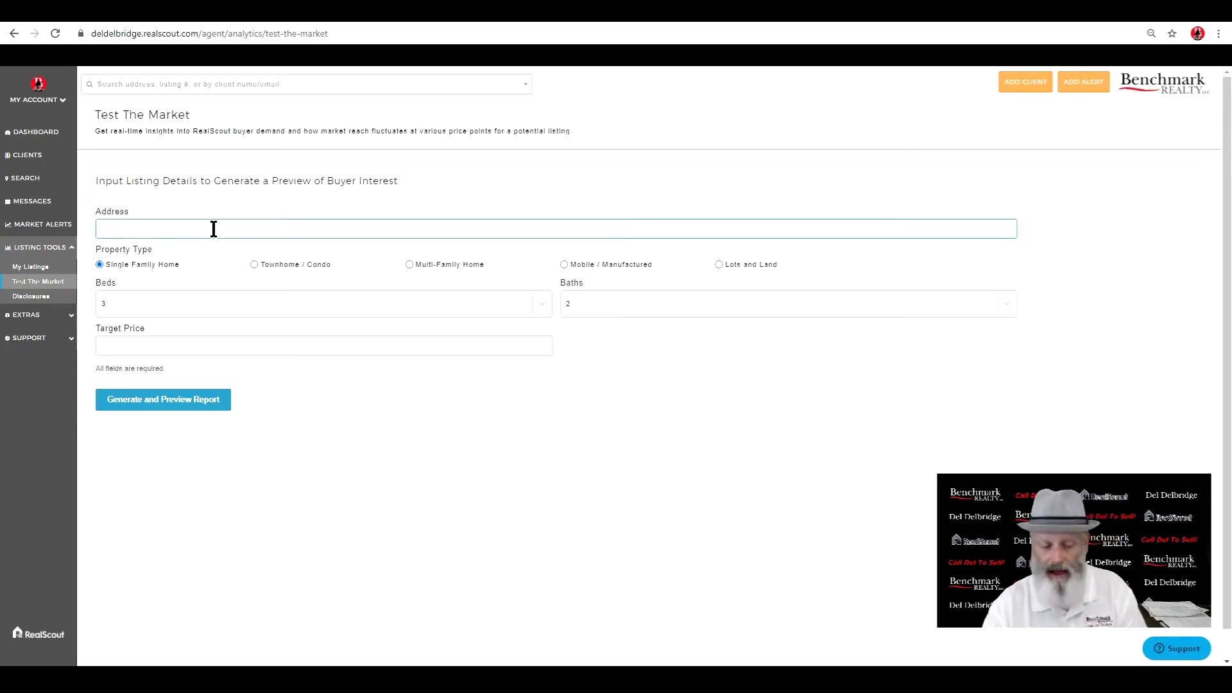
type("3609 Southridge Blvd")
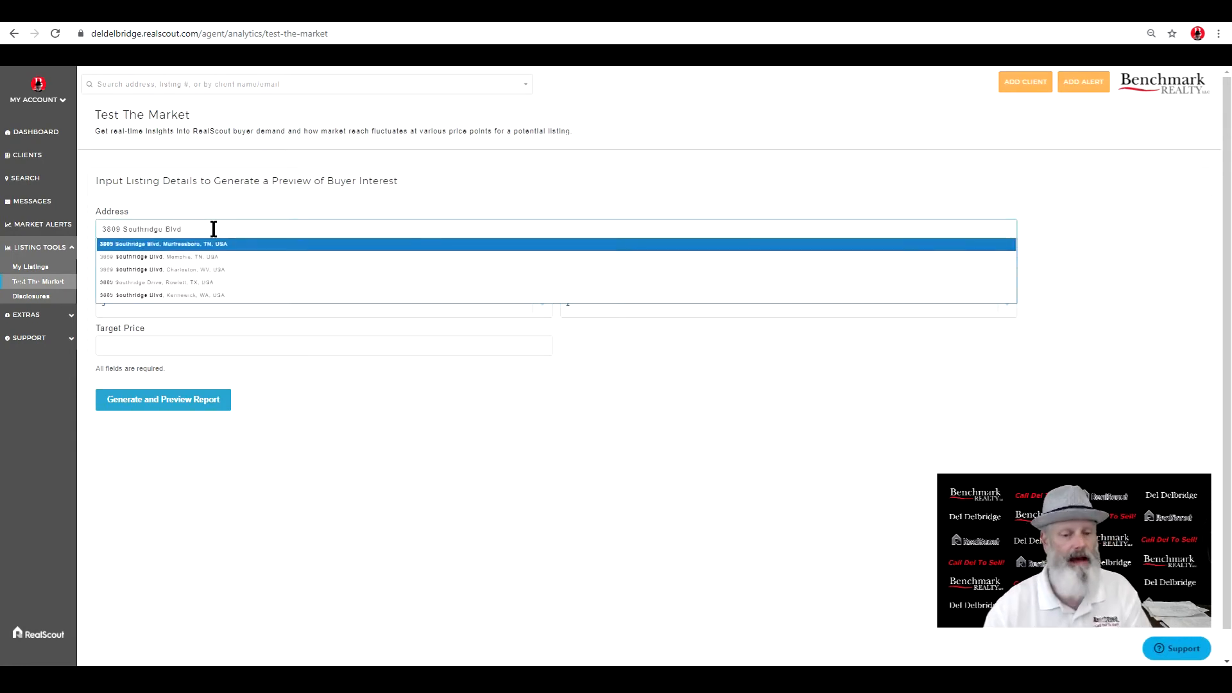
left_click(213, 252)
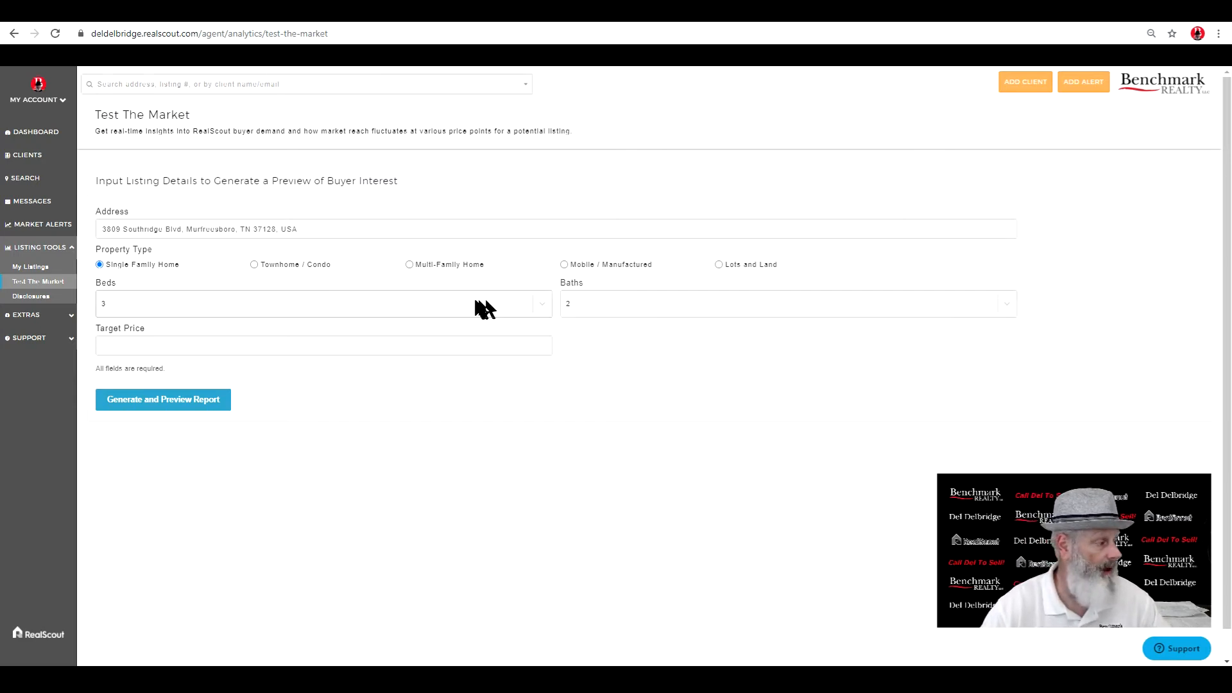
left_click(287, 349)
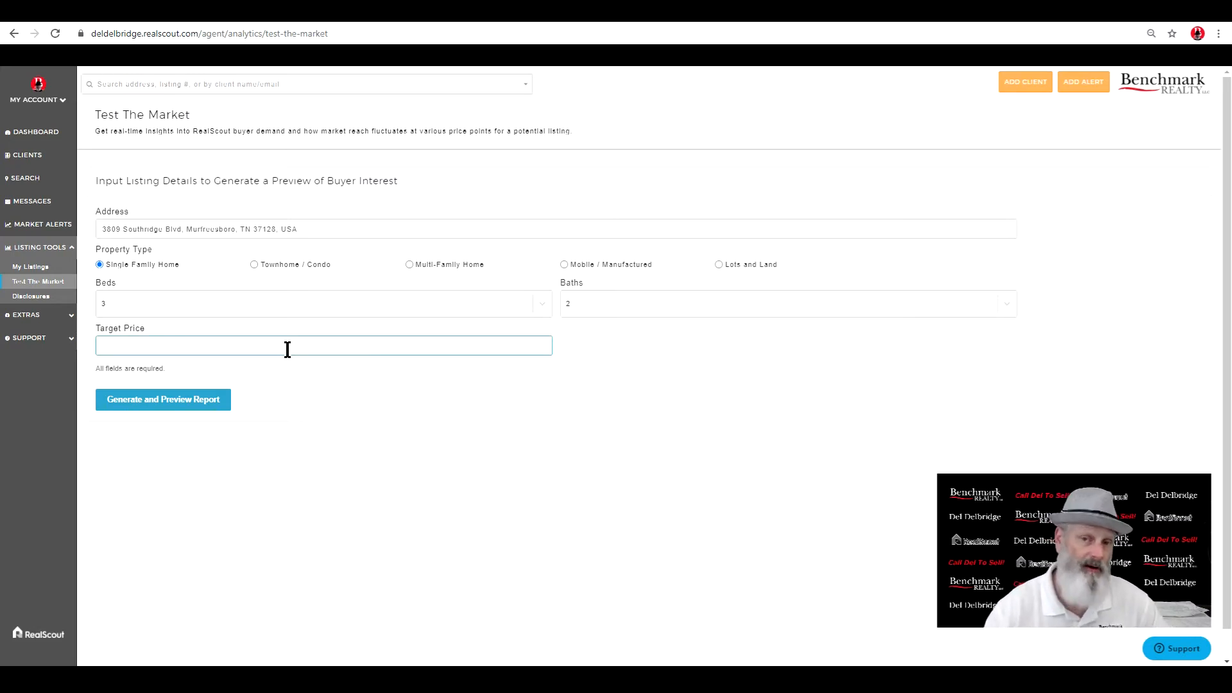
type("310,000")
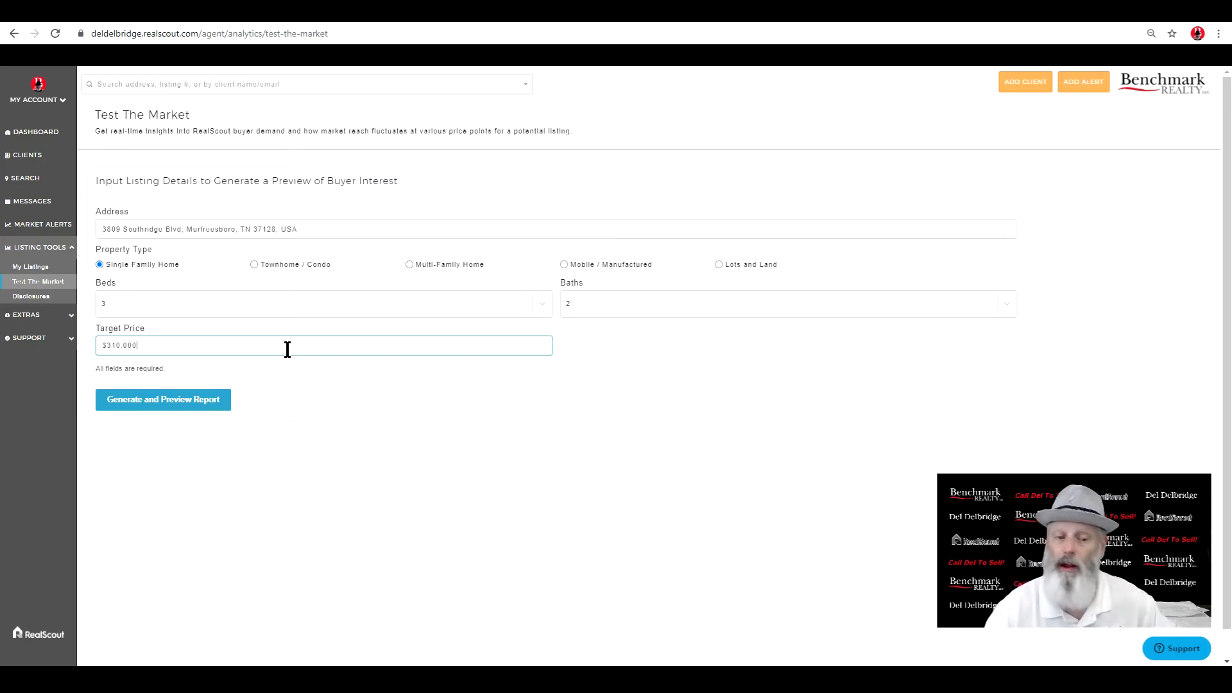
left_click(218, 404)
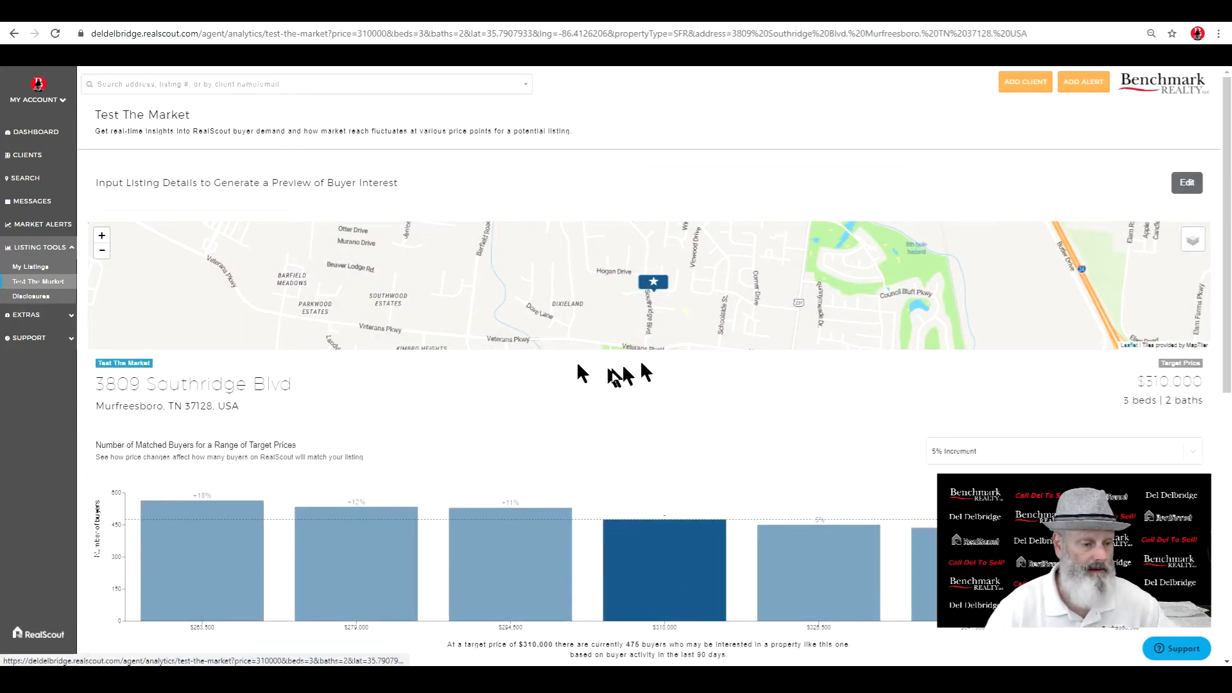
left_click_drag(1227, 223, 1226, 279)
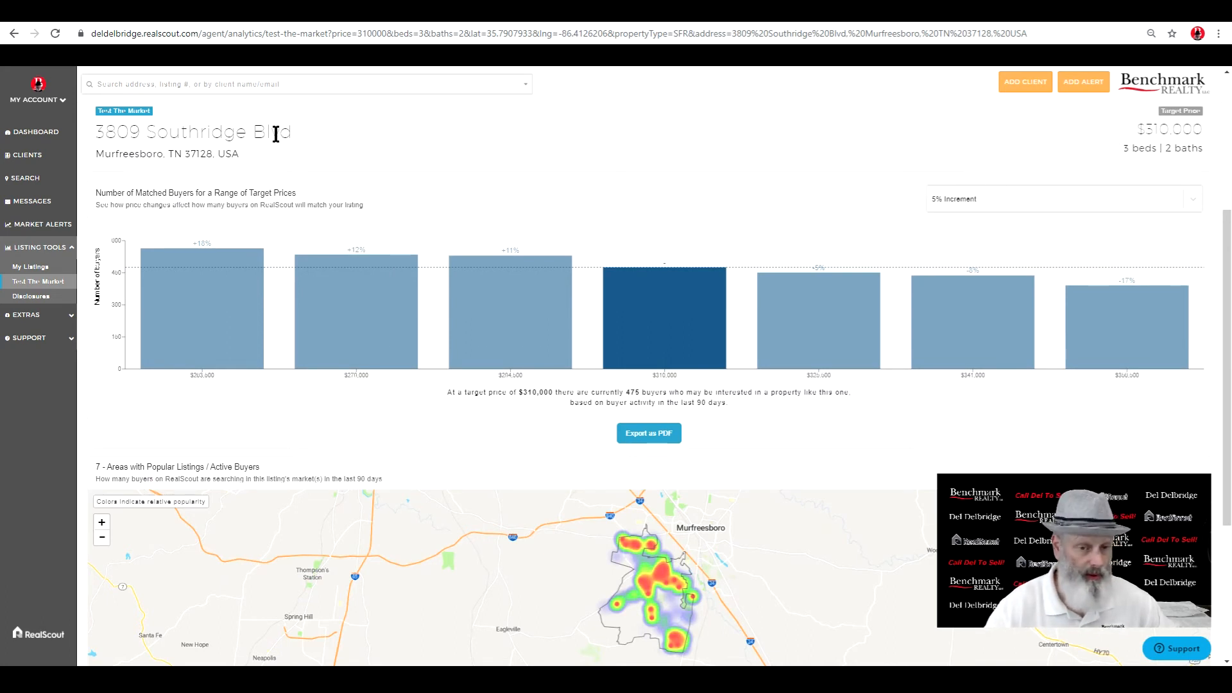
mouse_move(1126, 308)
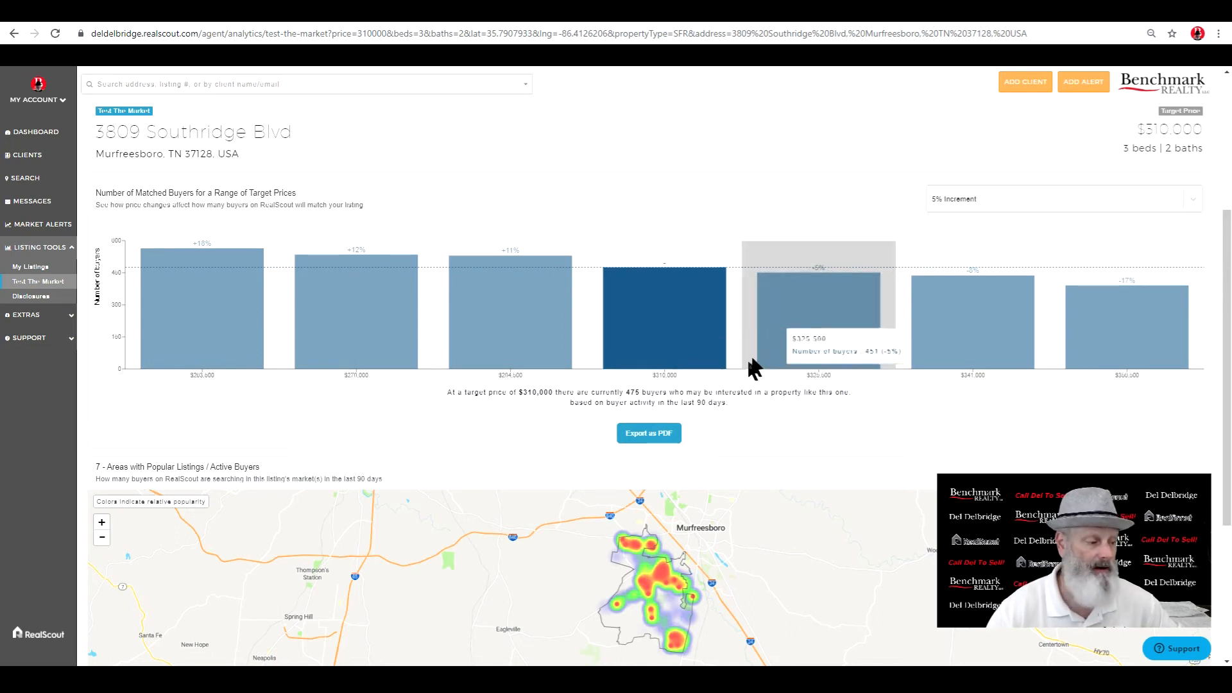
mouse_move(819, 573)
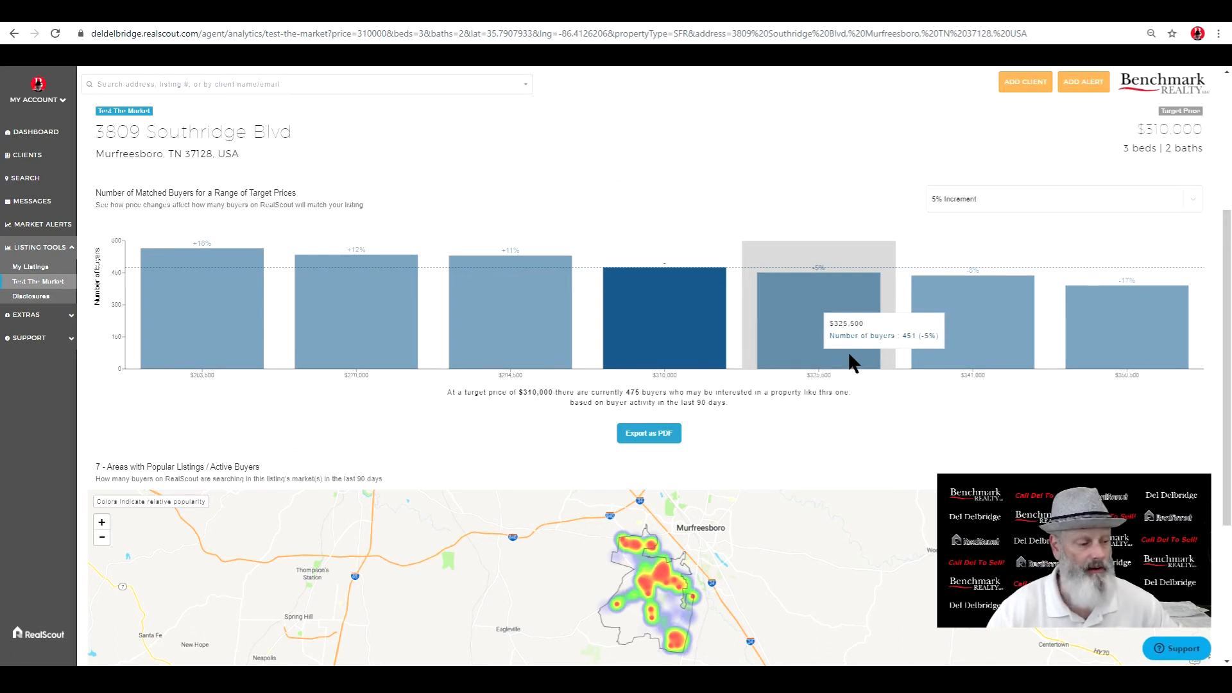
mouse_move(972, 323)
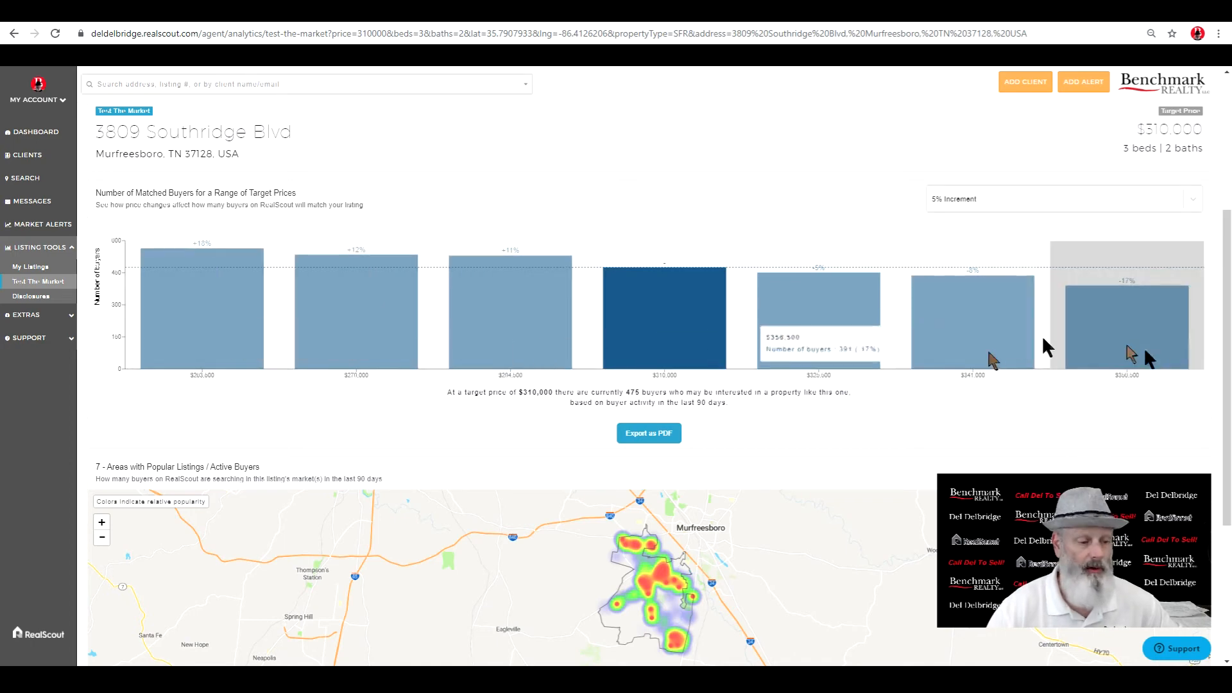
left_click_drag(1226, 328, 1225, 468)
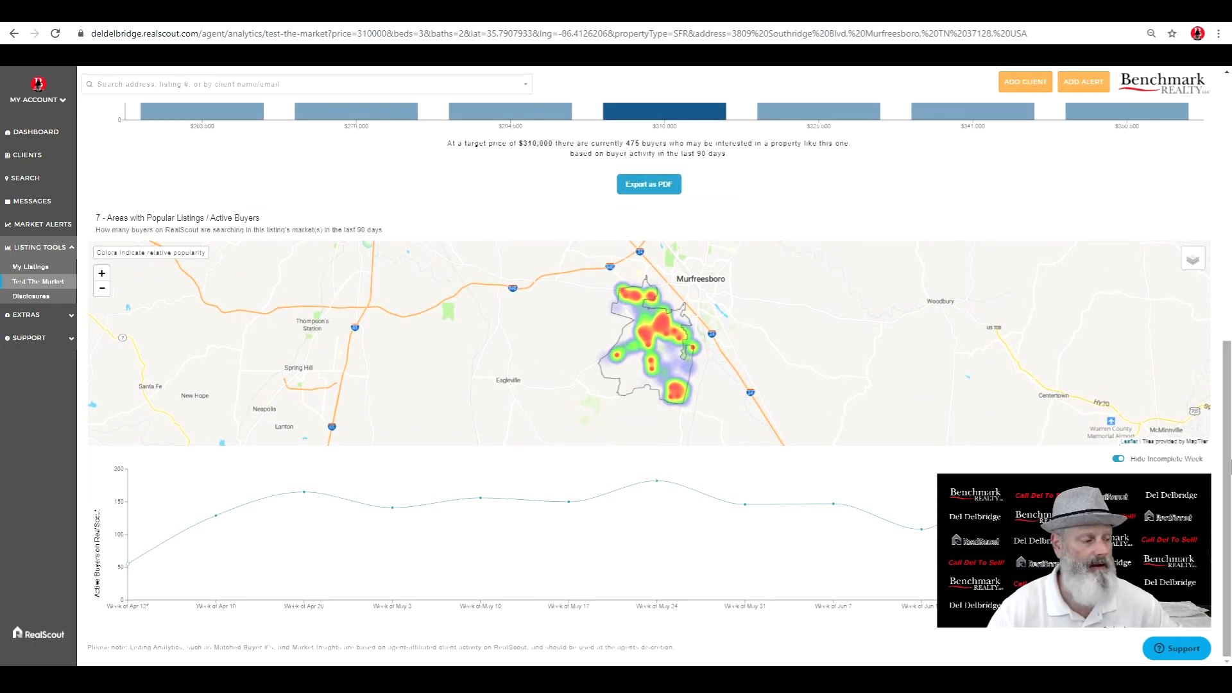